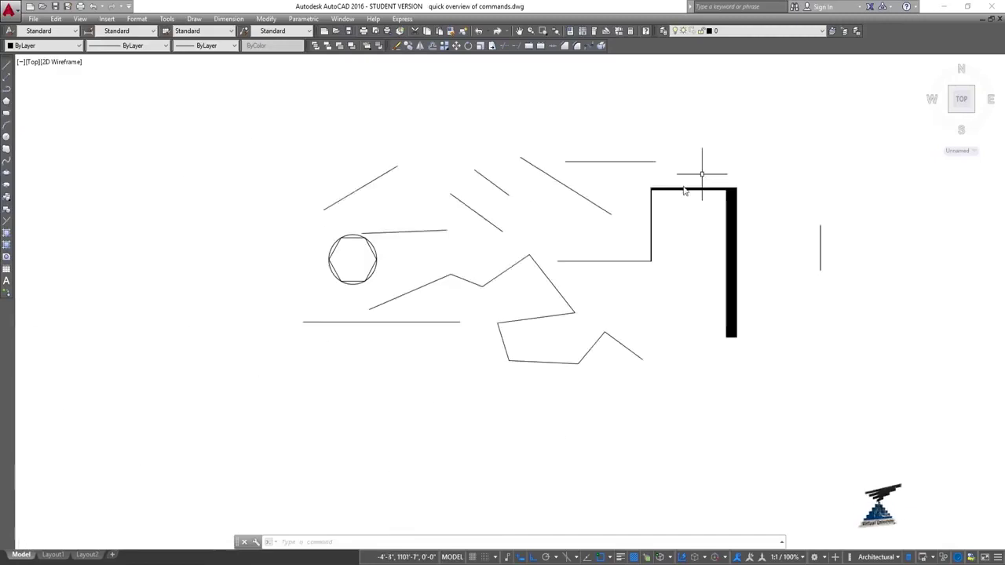
Delete all the existing lines, polylines and shapes to leave the drawing empty.
{"action": "left_click", "coordinate": [900, 108]}
{"action": "left_click", "coordinate": [263, 395]}
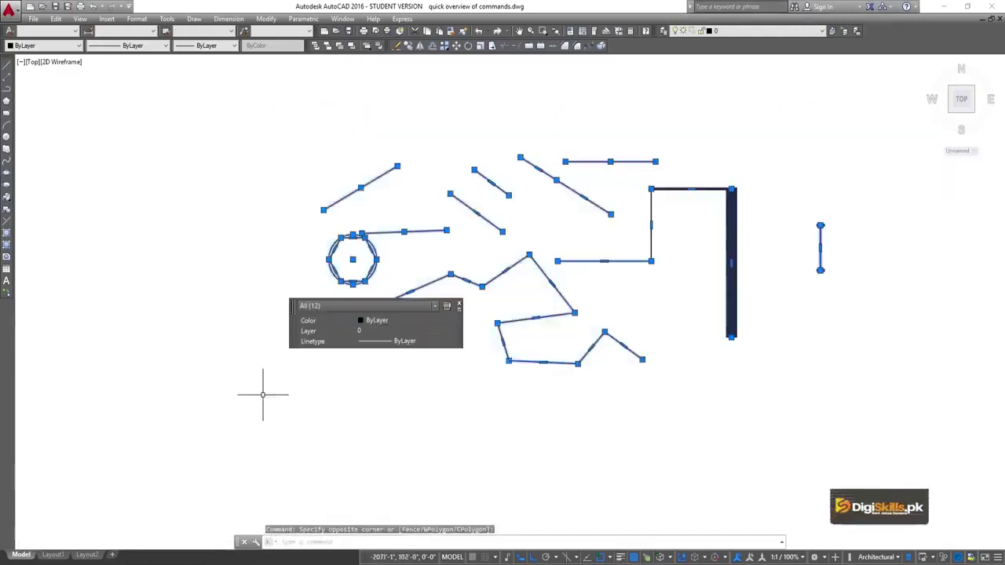
{"action": "key", "text": "Delete"}
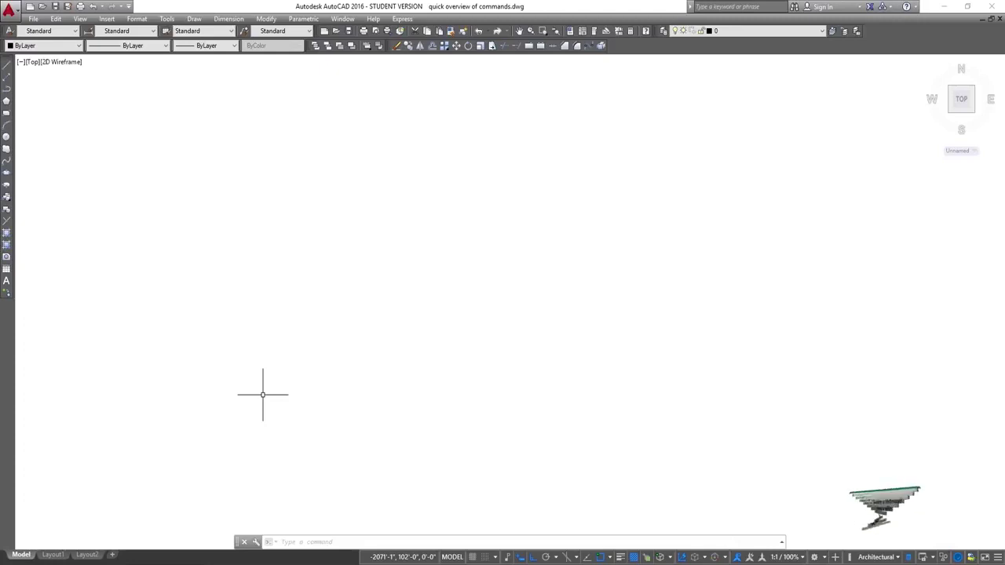
Draw a freehand horizontal rectangle in the empty drawing area by specifying two opposite corners.
{"action": "left_click", "coordinate": [199, 19]}
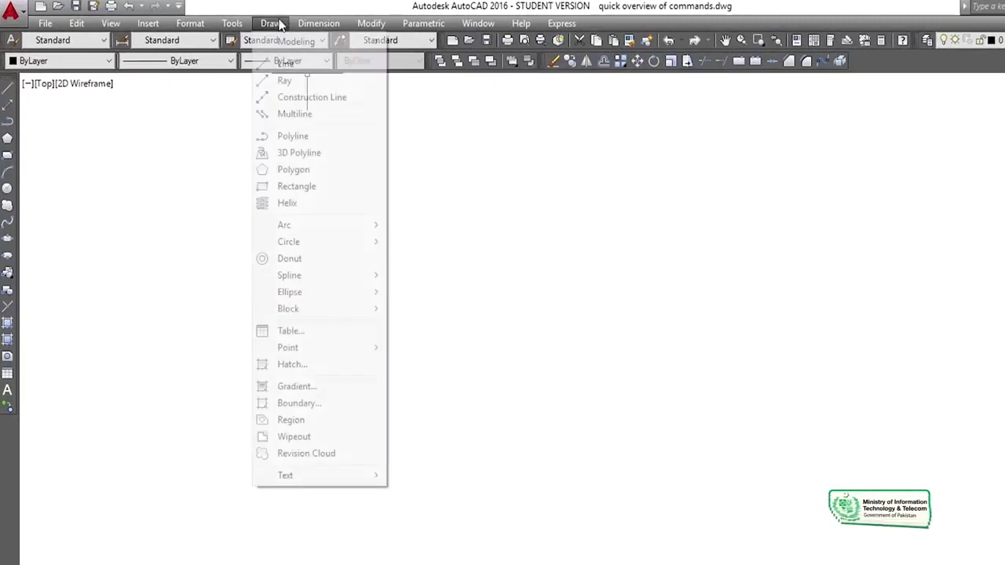
{"action": "left_click", "coordinate": [303, 188]}
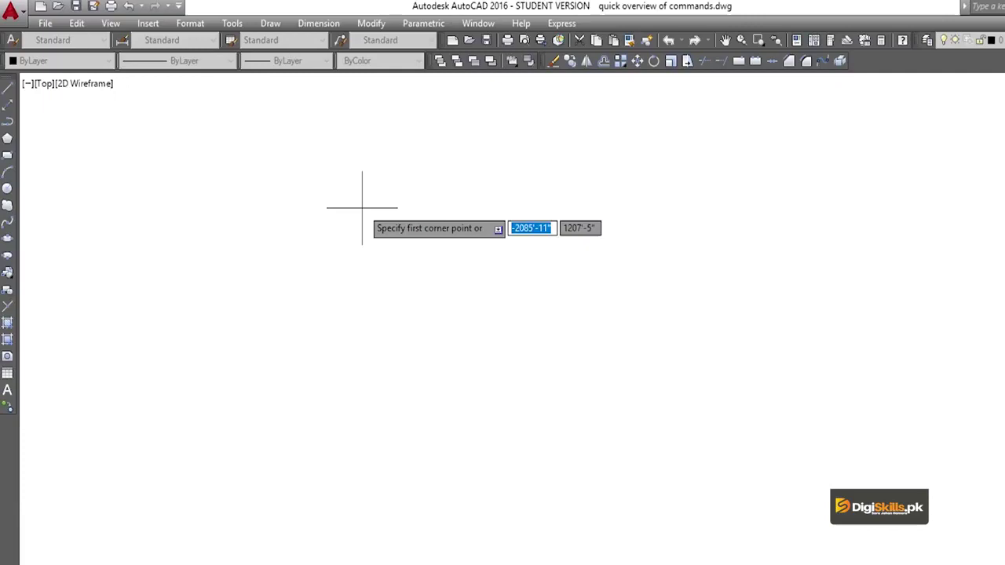
{"action": "left_click", "coordinate": [351, 229]}
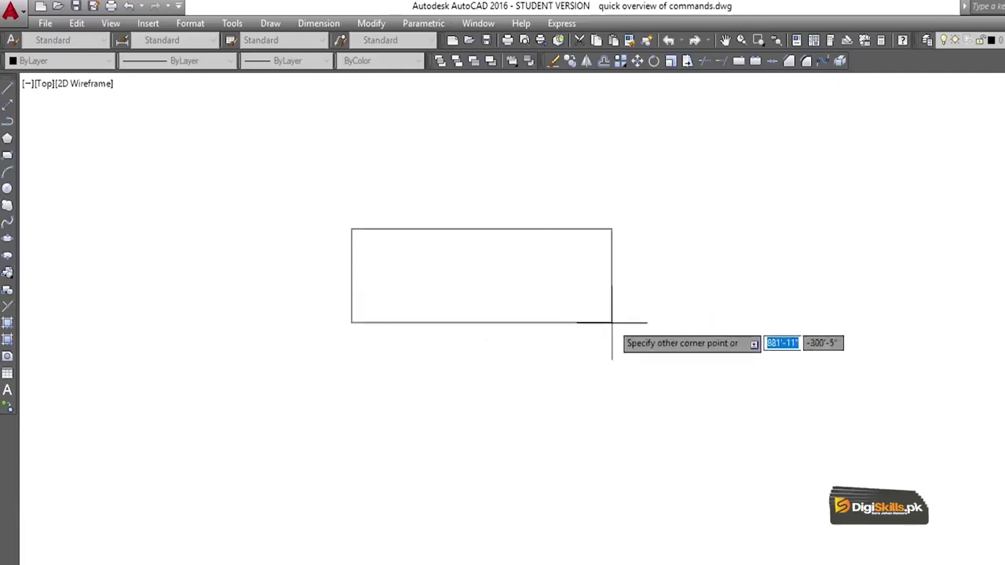
{"action": "left_click", "coordinate": [584, 349]}
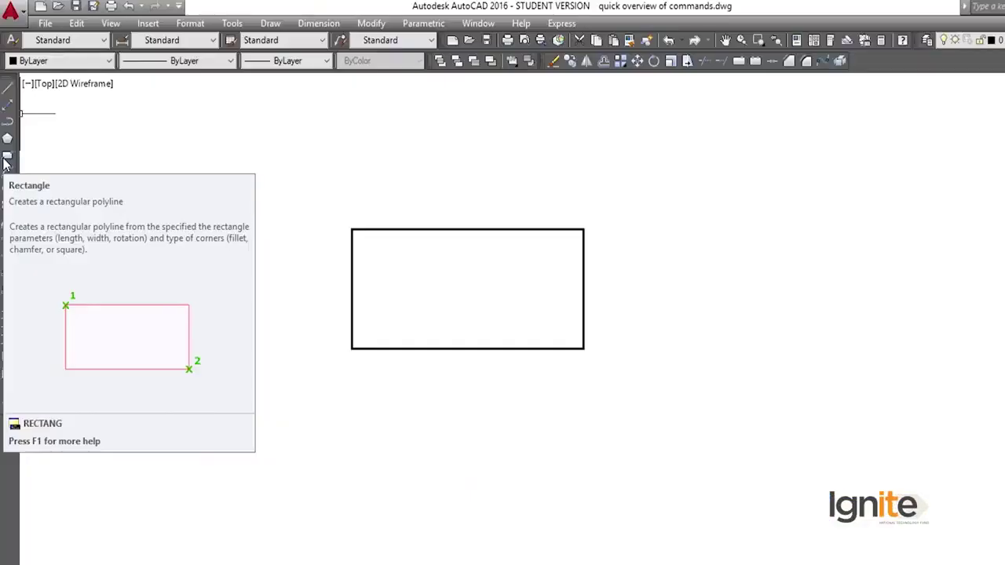
Draw a second rectangle beside the first one, 300' wide and 700' high.
{"action": "left_click", "coordinate": [8, 155]}
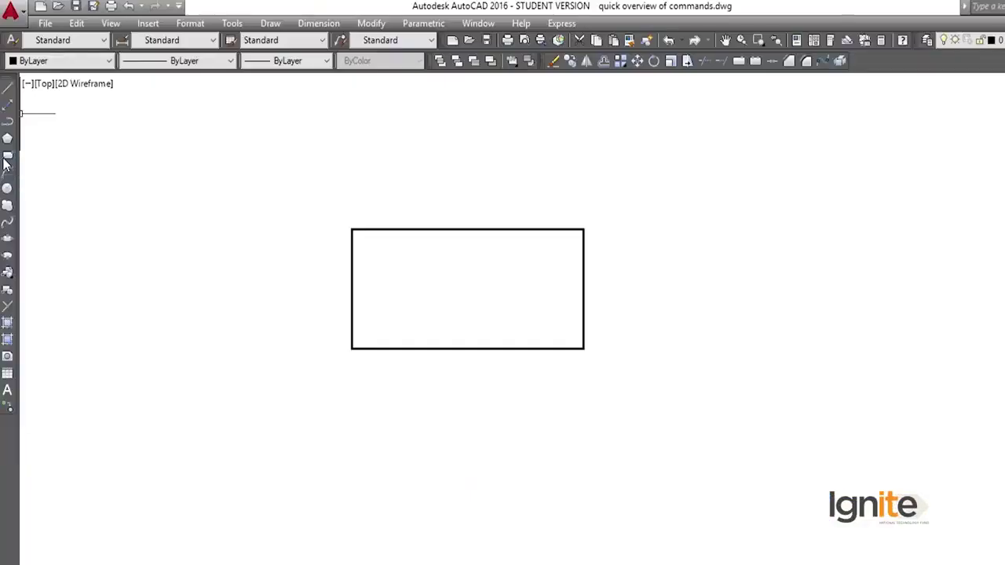
{"action": "left_click", "coordinate": [698, 218]}
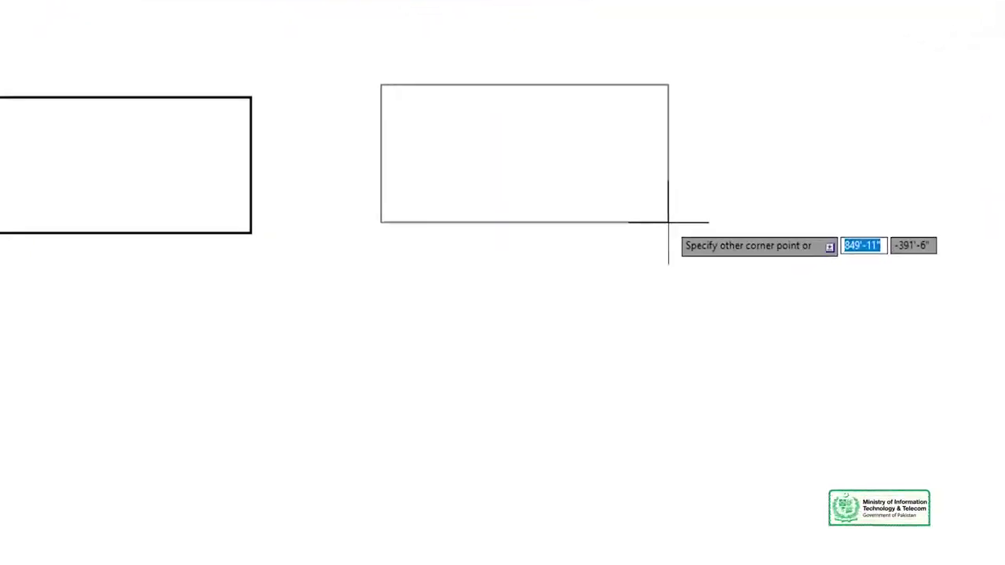
{"action": "type", "text": "30"}
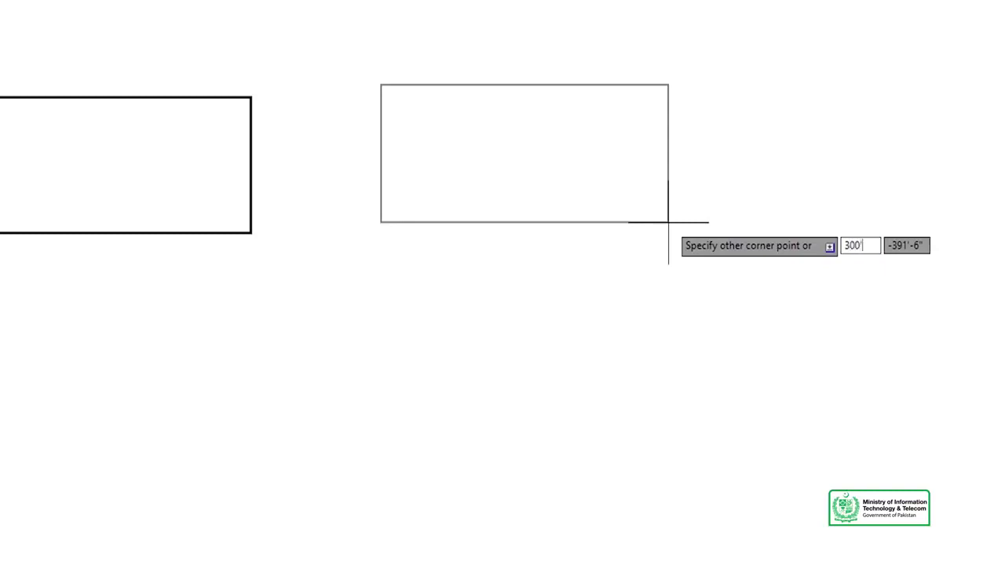
{"action": "type", "text": "0"}
{"action": "key", "text": "Tab"}
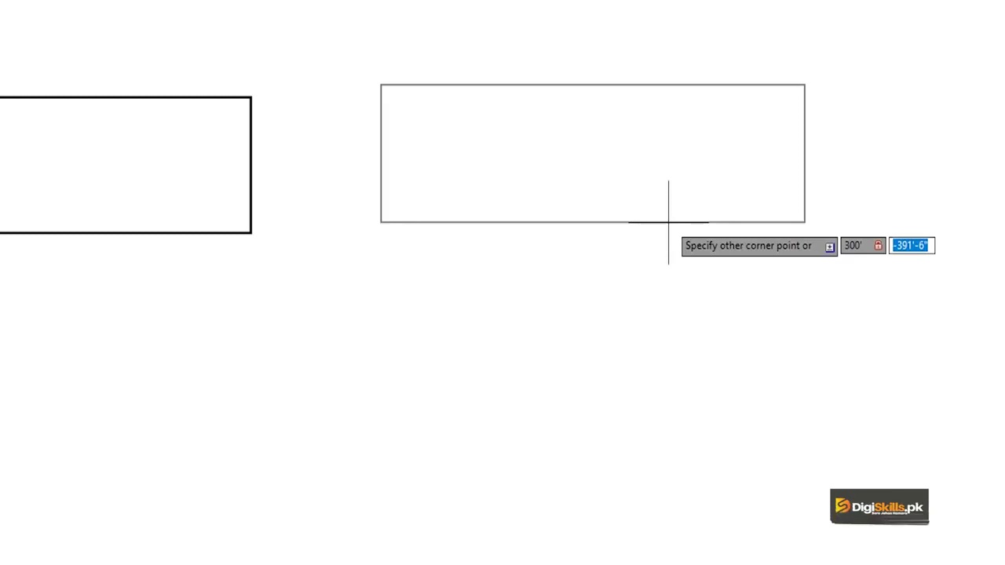
{"action": "type", "text": "700"}
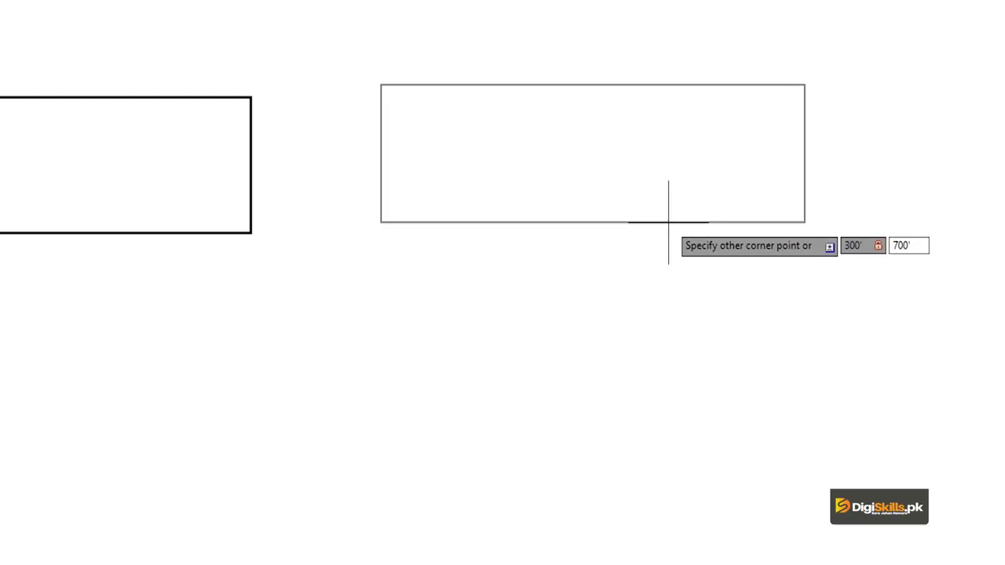
{"action": "key", "text": "Return"}
Examine the tall rectangle and its object properties, then clear the selection.
{"action": "middle_click_drag", "start_coordinate": [559, 144], "coordinate": [560, 149]}
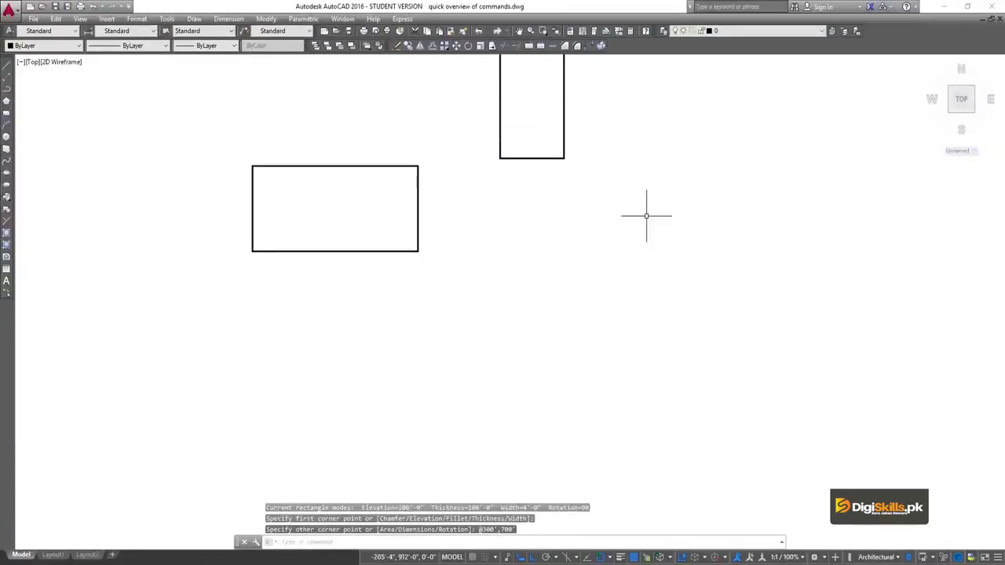
{"action": "middle_click_drag", "start_coordinate": [613, 201], "coordinate": [625, 400]}
{"action": "middle_click_drag", "start_coordinate": [604, 364], "coordinate": [555, 343]}
{"action": "scroll", "coordinate": [522, 306], "scroll_direction": "up", "scroll_amount": 2}
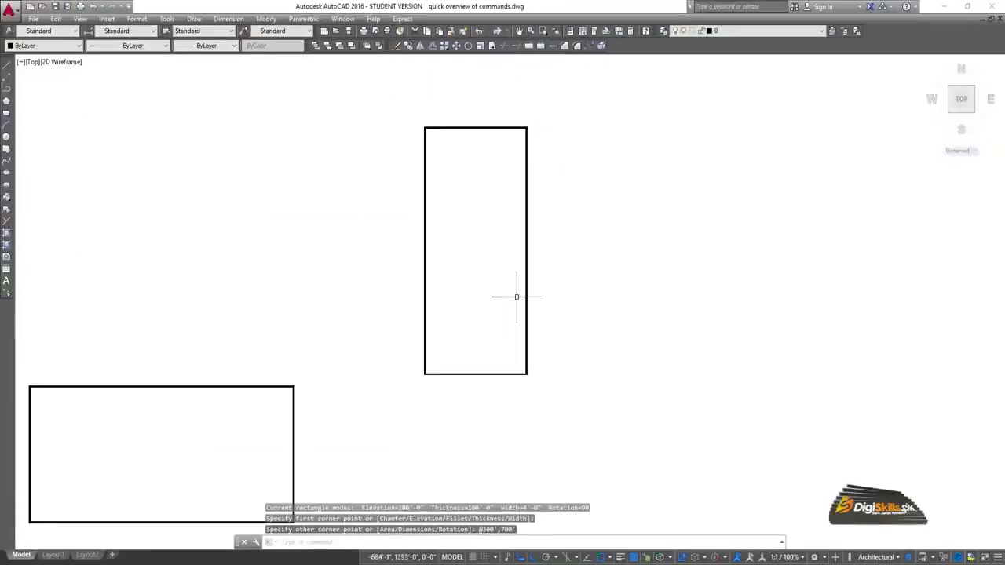
{"action": "scroll", "coordinate": [516, 297], "scroll_direction": "down", "scroll_amount": 2}
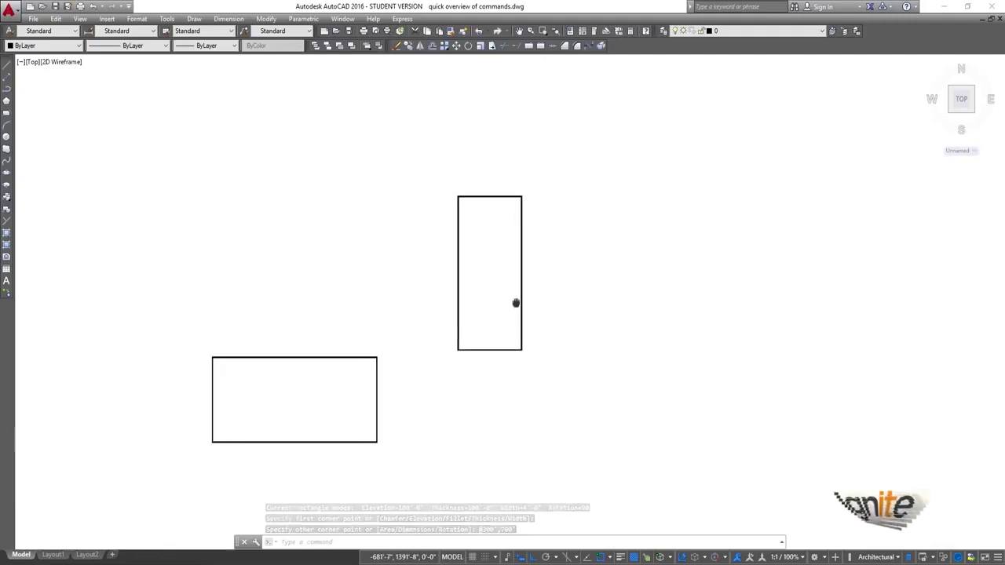
{"action": "scroll", "coordinate": [508, 298], "scroll_direction": "up", "scroll_amount": 2}
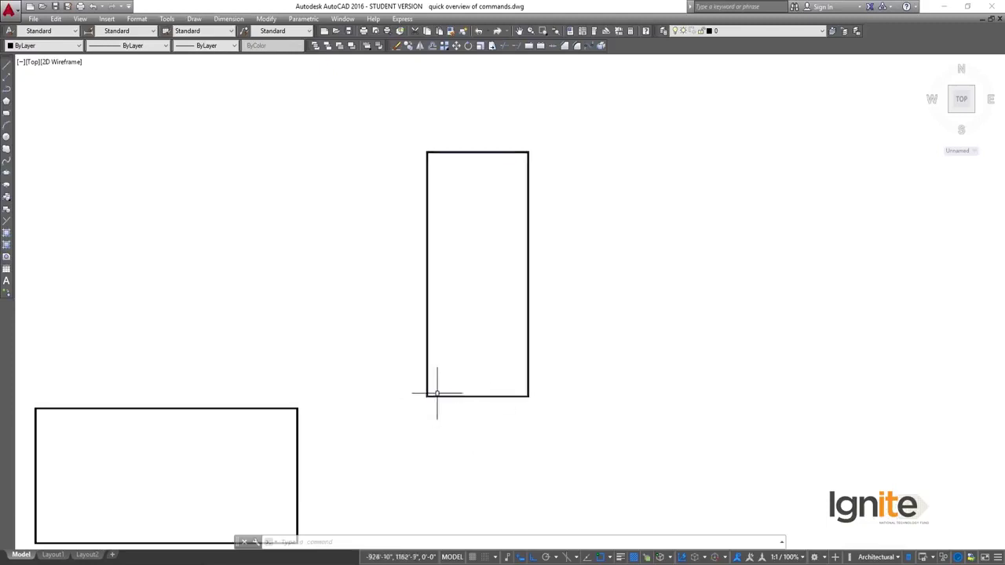
{"action": "left_click", "coordinate": [461, 396]}
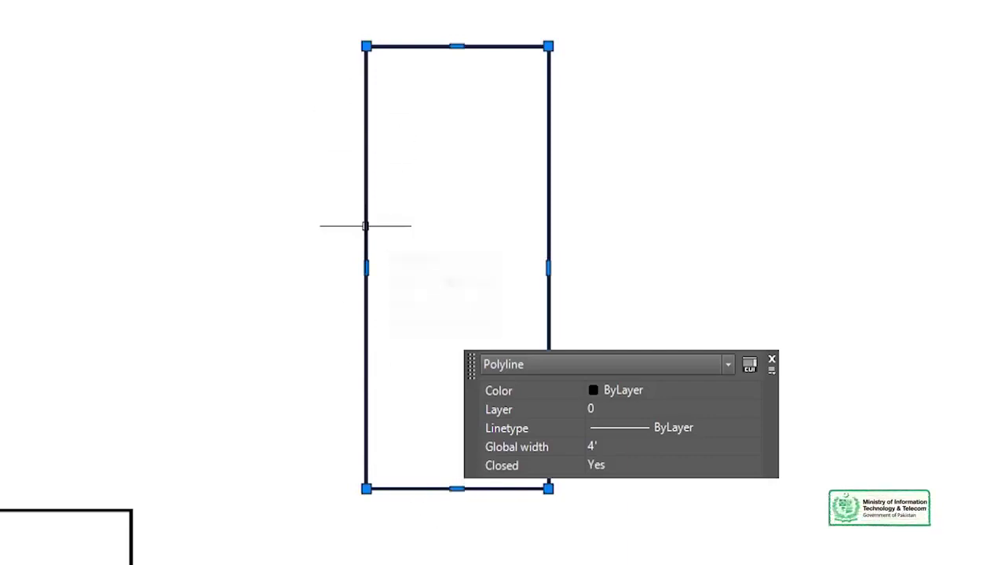
{"action": "mouse_move", "coordinate": [365, 226]}
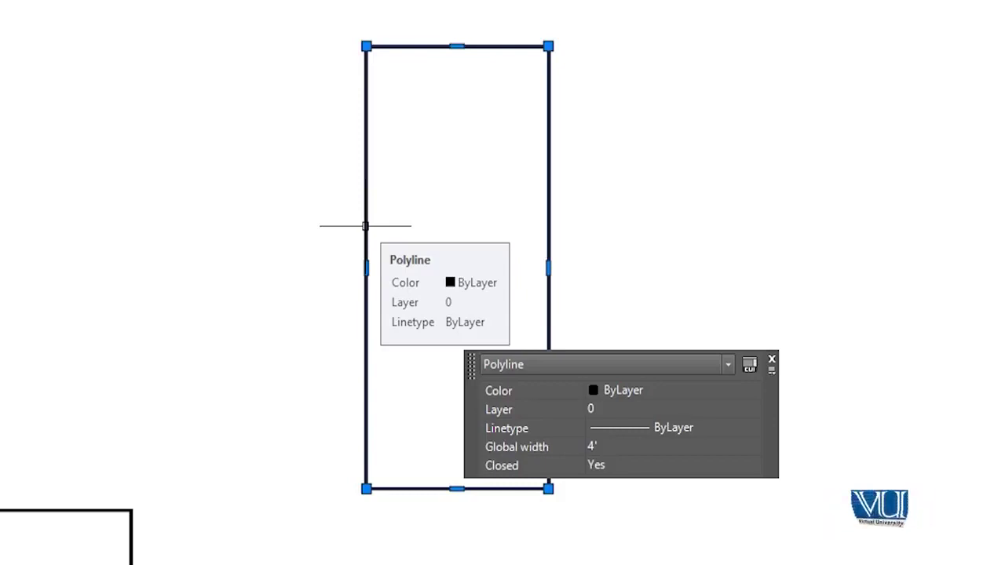
{"action": "key", "text": "Escape"}
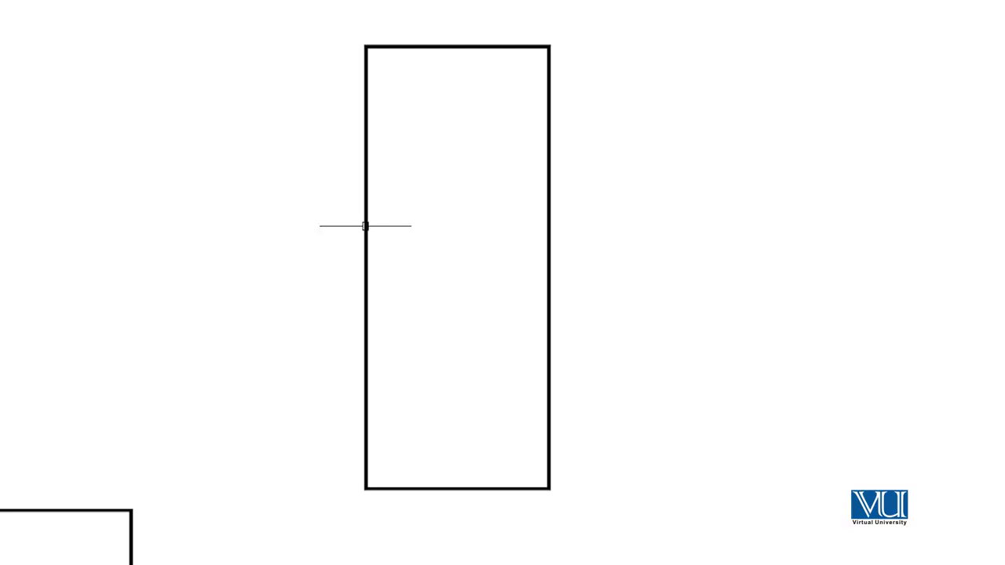
Draw a 500' by 200' rectangle with a 10' line width beside the tall rectangle.
{"action": "type", "text": "REC"}
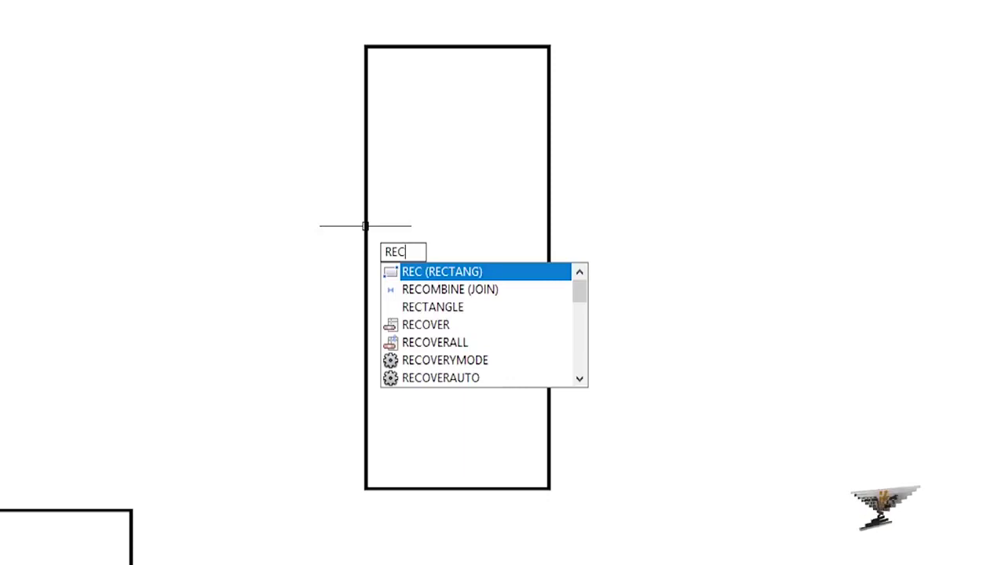
{"action": "key", "text": "Return"}
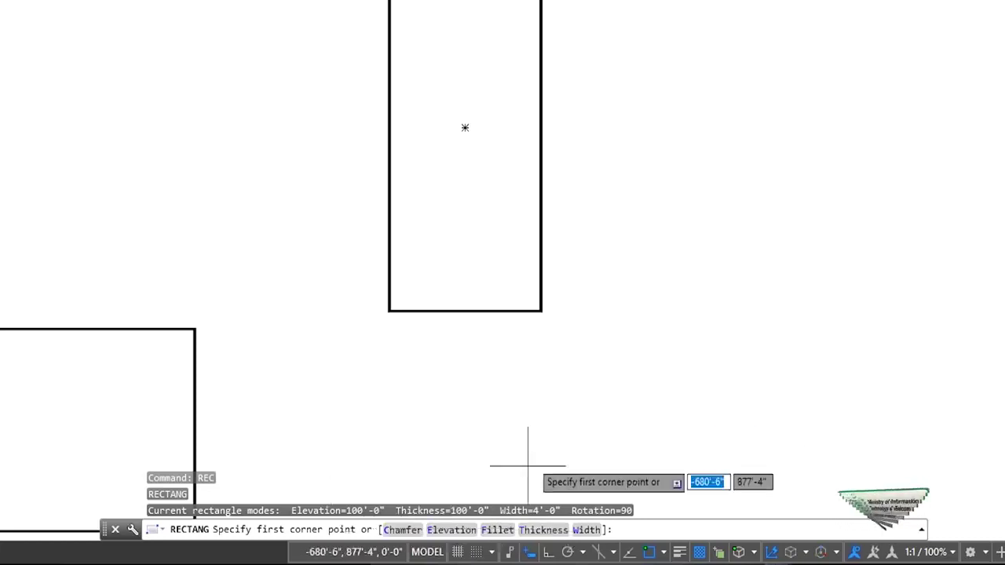
{"action": "left_click", "coordinate": [586, 530]}
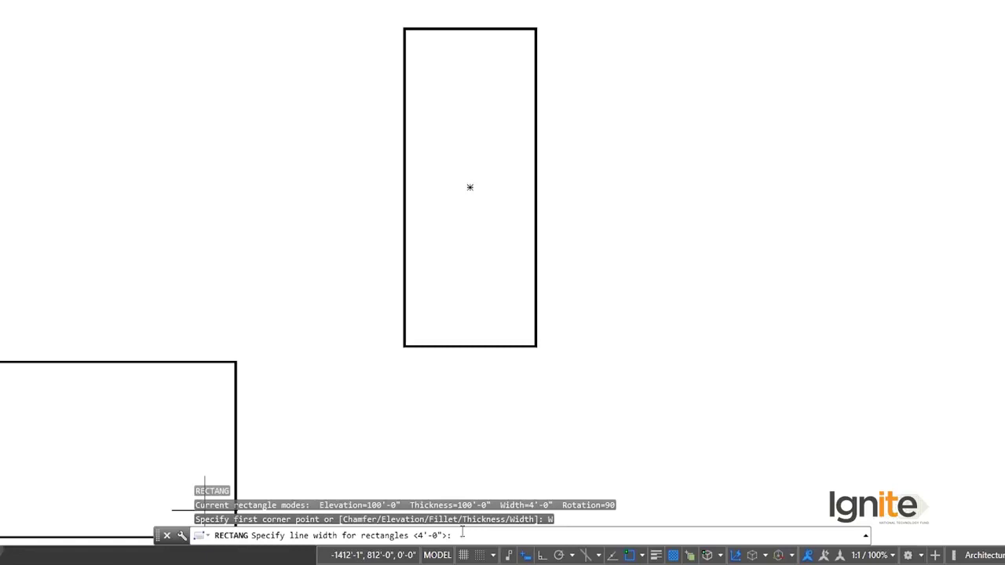
{"action": "type", "text": "10'"}
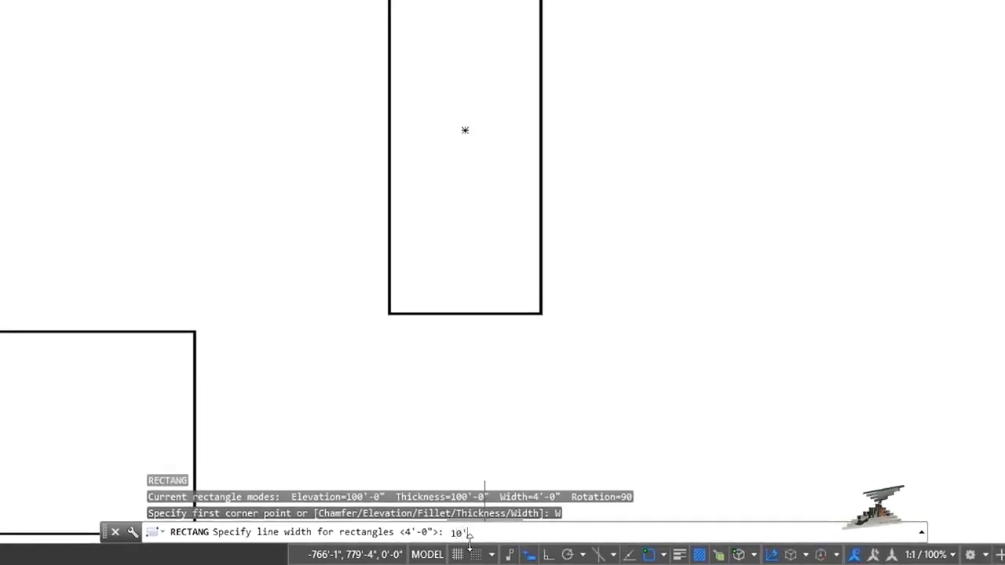
{"action": "key", "text": "Return"}
{"action": "left_click", "coordinate": [649, 77]}
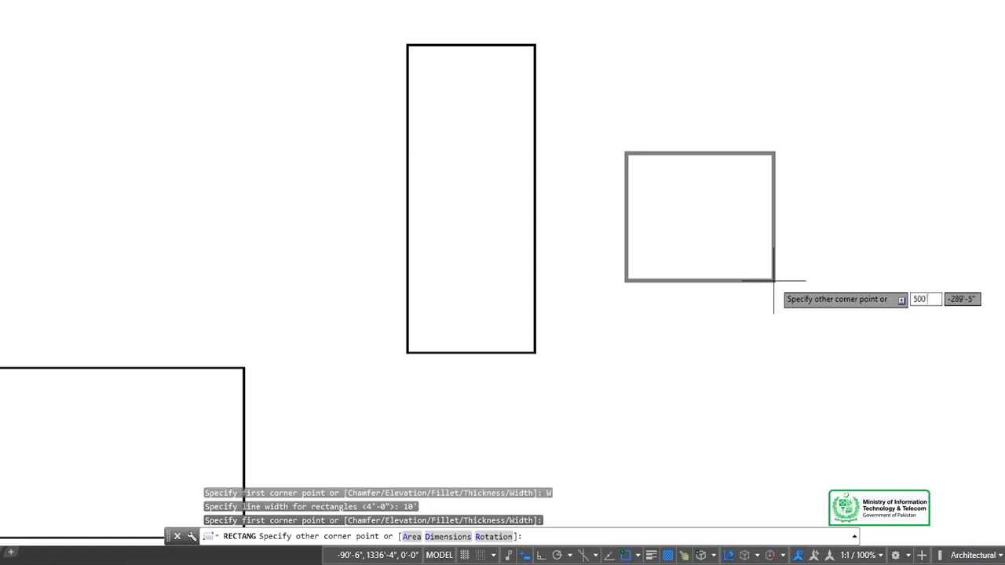
{"action": "type", "text": "500'"}
{"action": "key", "text": "Tab"}
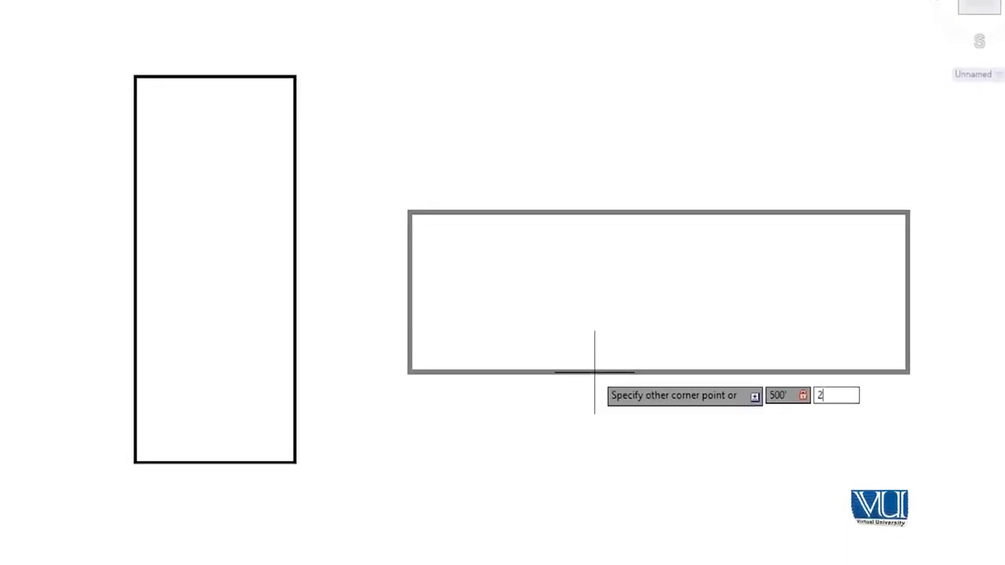
{"action": "key", "text": "Return"}
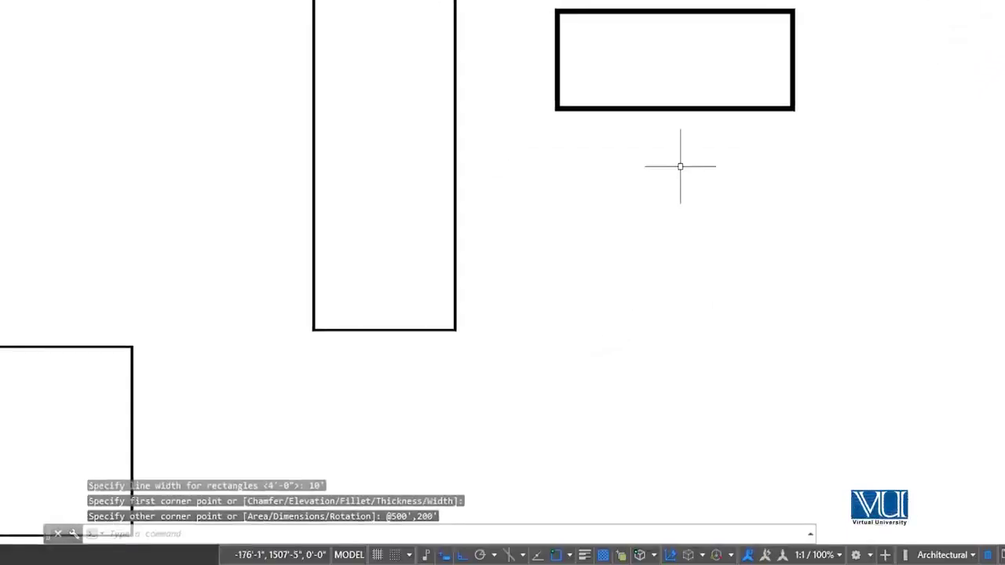
Draw a narrow freehand rectangle rotated 70 degrees, with its first corner below the thick-lined rectangle.
{"action": "middle_click_drag", "start_coordinate": [680, 166], "coordinate": [633, 318]}
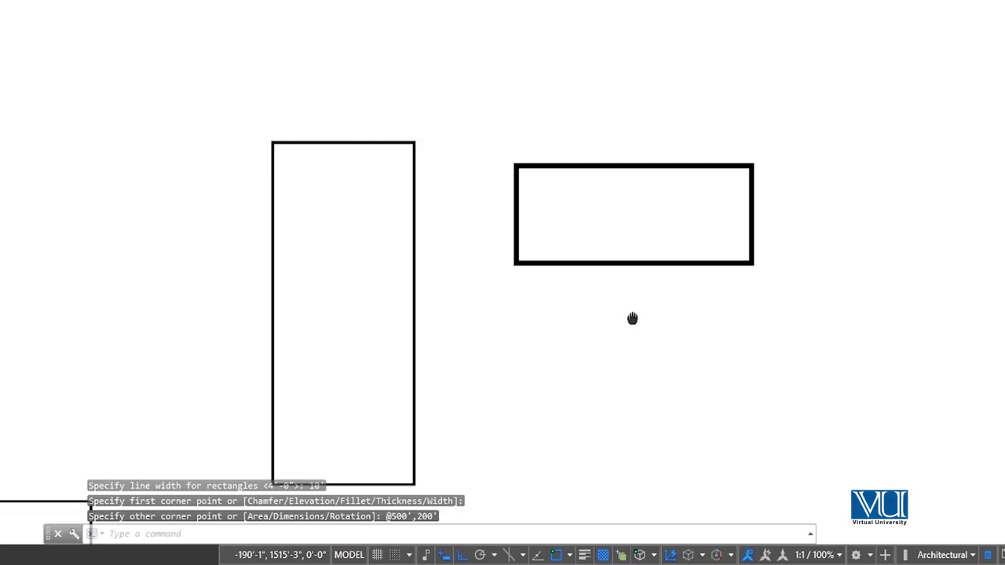
{"action": "middle_click_drag", "start_coordinate": [610, 254], "coordinate": [605, 199]}
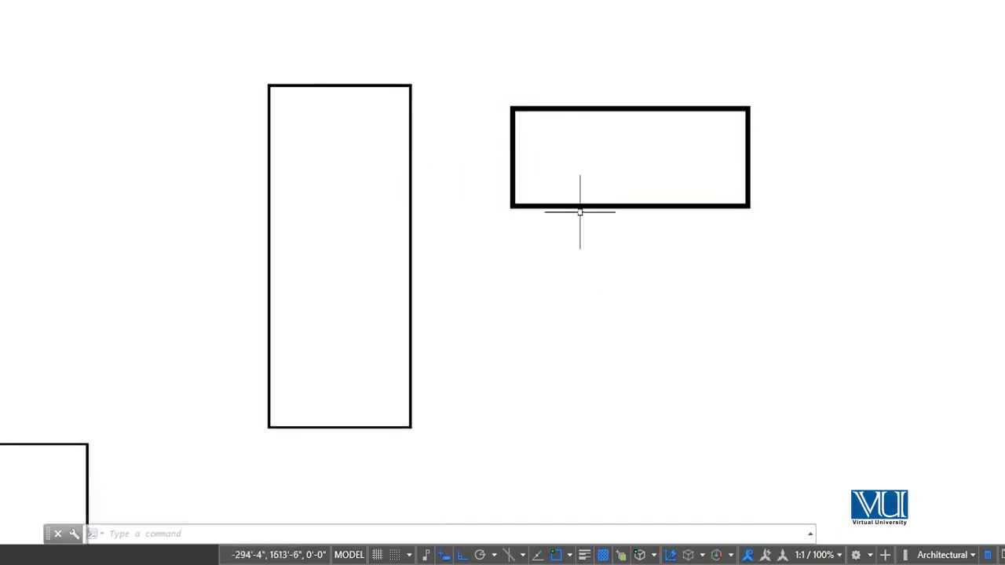
{"action": "mouse_move", "coordinate": [581, 205]}
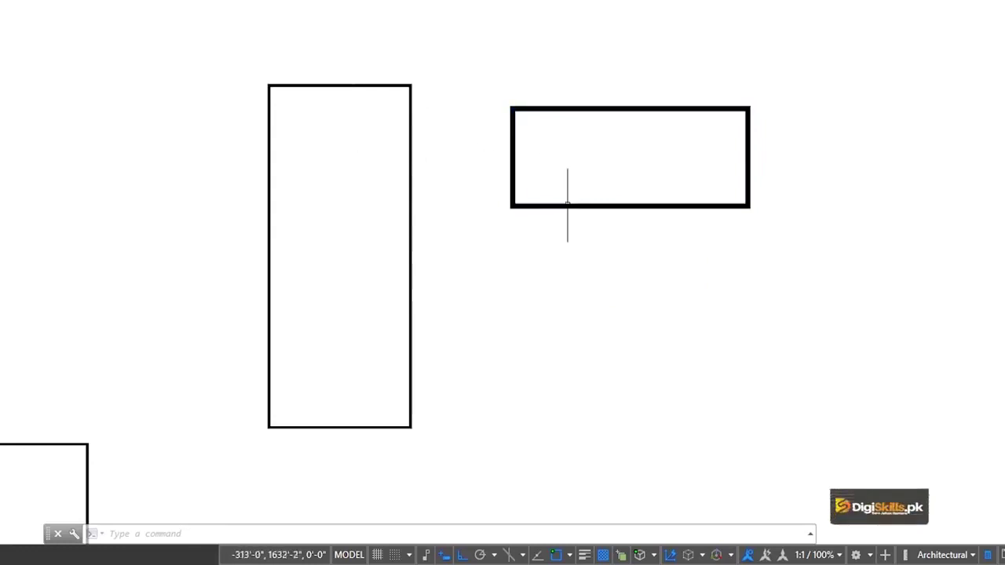
{"action": "middle_click_drag", "start_coordinate": [560, 179], "coordinate": [576, 57]}
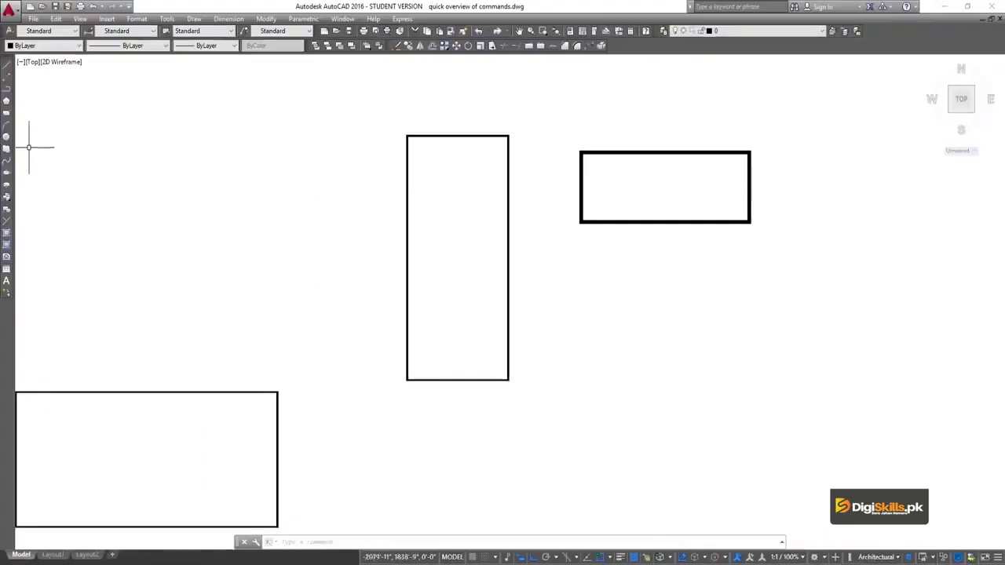
{"action": "left_click", "coordinate": [7, 115]}
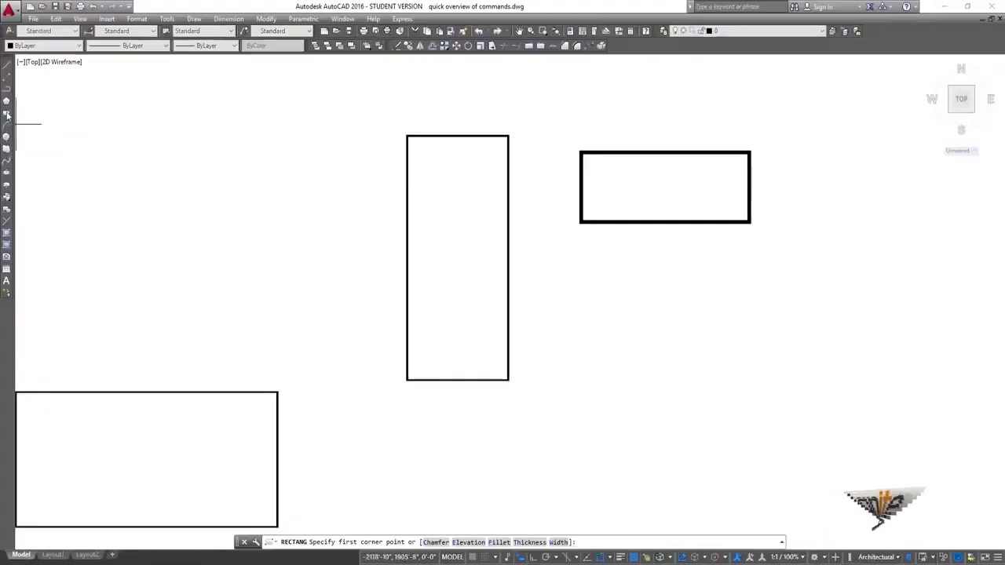
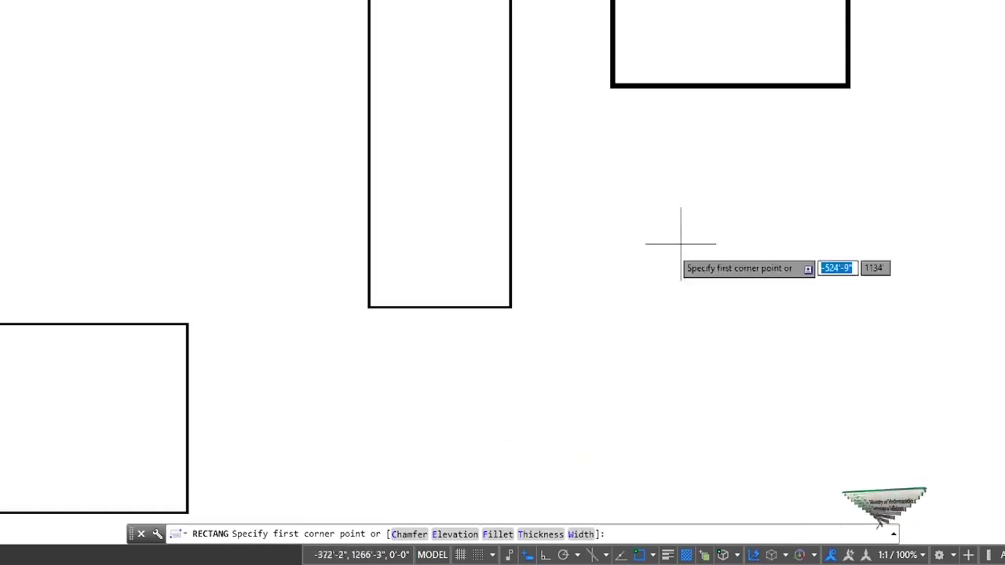
{"action": "left_click", "coordinate": [603, 197]}
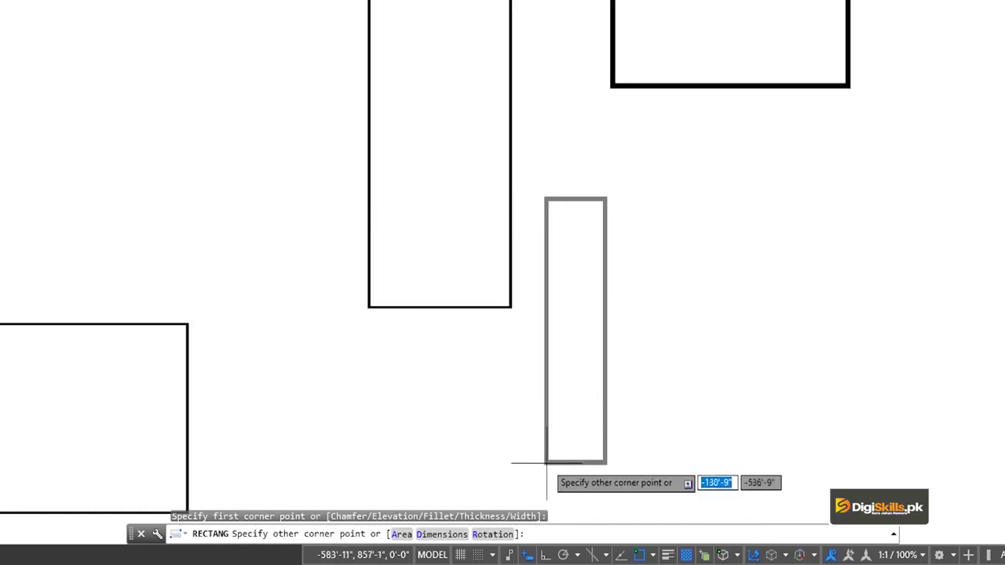
{"action": "left_click", "coordinate": [492, 535]}
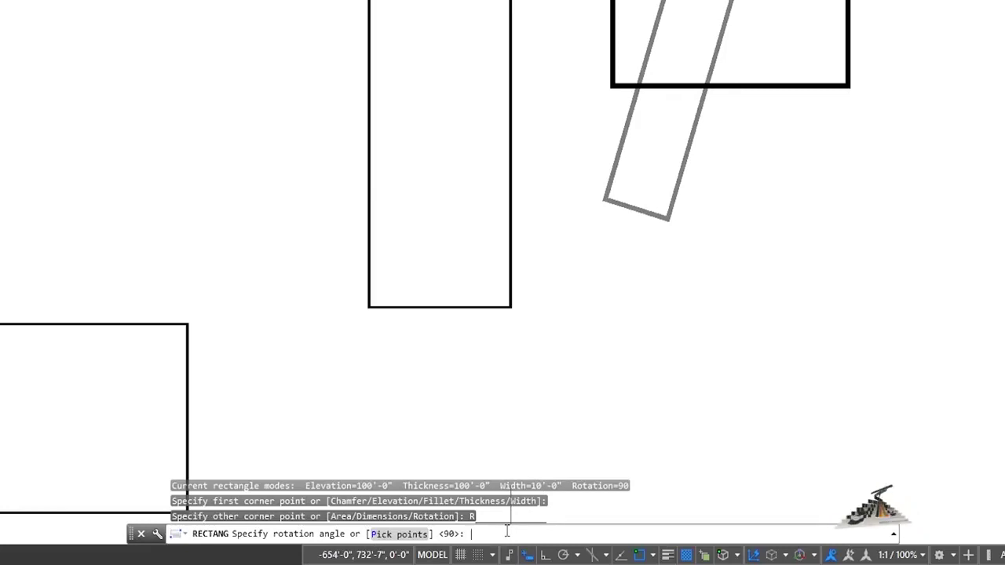
{"action": "type", "text": "70"}
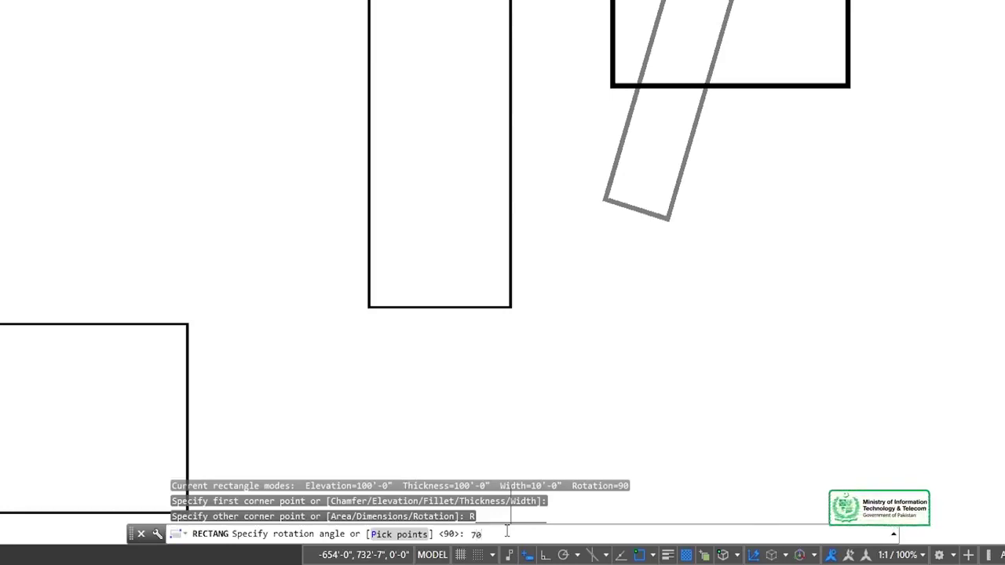
{"action": "key", "text": "Return"}
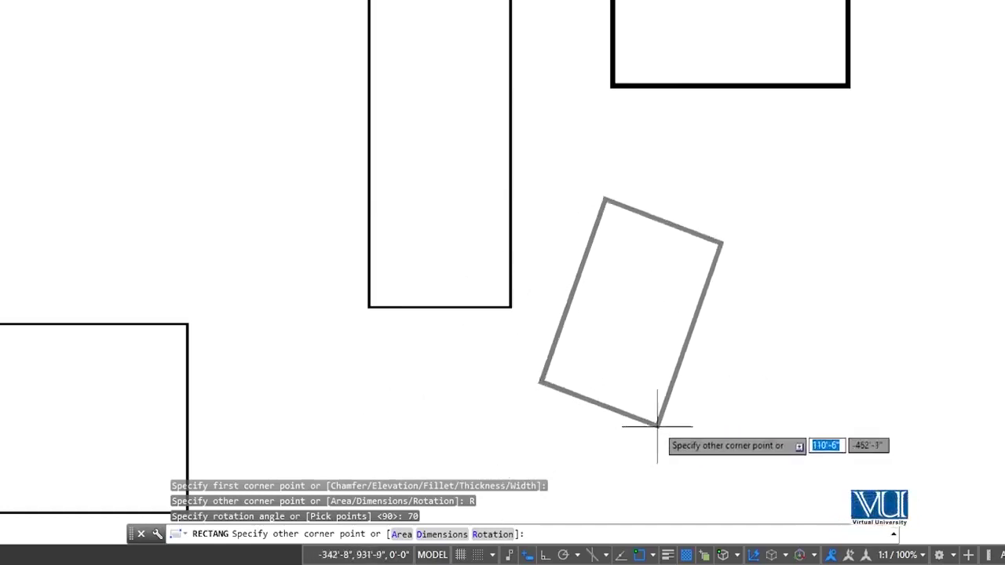
{"action": "left_click", "coordinate": [524, 496]}
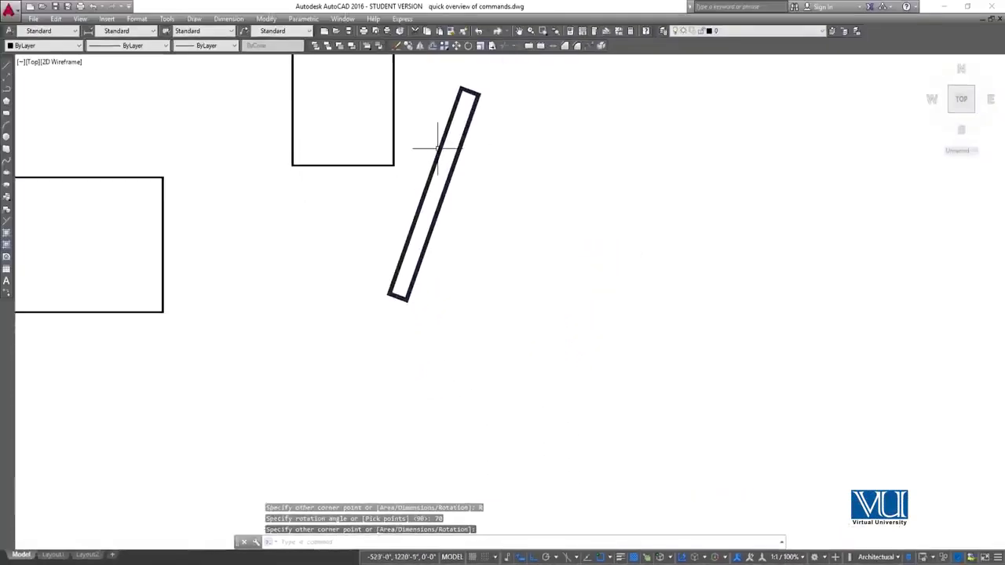
Draw another freehand rectangle beside the 70-degree one, using a rotation angle of 45 degrees.
{"action": "scroll", "coordinate": [447, 150], "scroll_direction": "up", "scroll_amount": 3}
{"action": "scroll", "coordinate": [453, 150], "scroll_direction": "down", "scroll_amount": 2}
{"action": "mouse_move", "coordinate": [451, 150]}
{"action": "middle_mouse_down"}
{"action": "mouse_move", "coordinate": [458, 217]}
{"action": "mouse_move", "coordinate": [448, 202]}
{"action": "middle_mouse_up"}
{"action": "scroll", "coordinate": [451, 196], "scroll_direction": "up", "scroll_amount": 2}
{"action": "scroll", "coordinate": [455, 192], "scroll_direction": "down", "scroll_amount": 2}
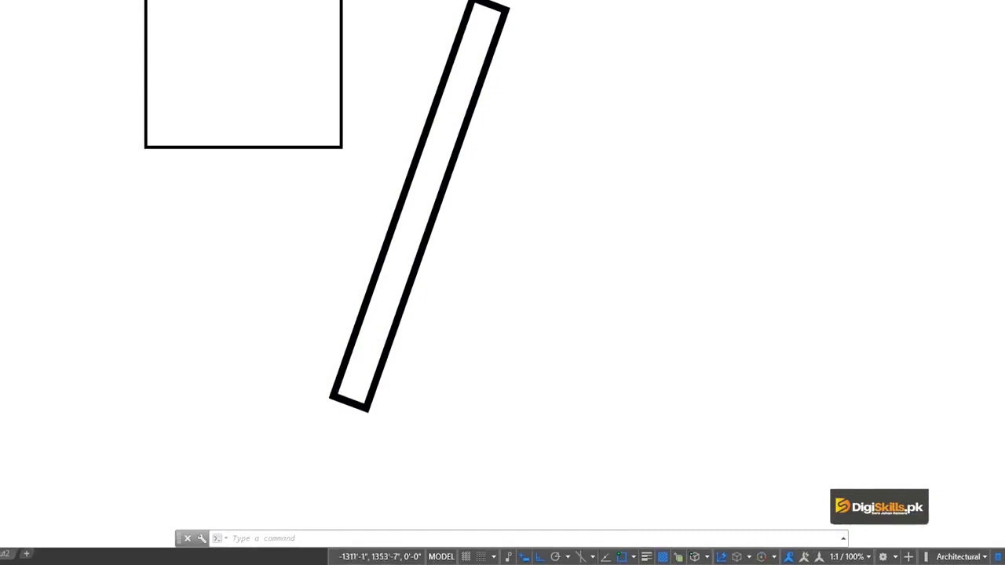
{"action": "type", "text": "rec"}
{"action": "key", "text": "Return"}
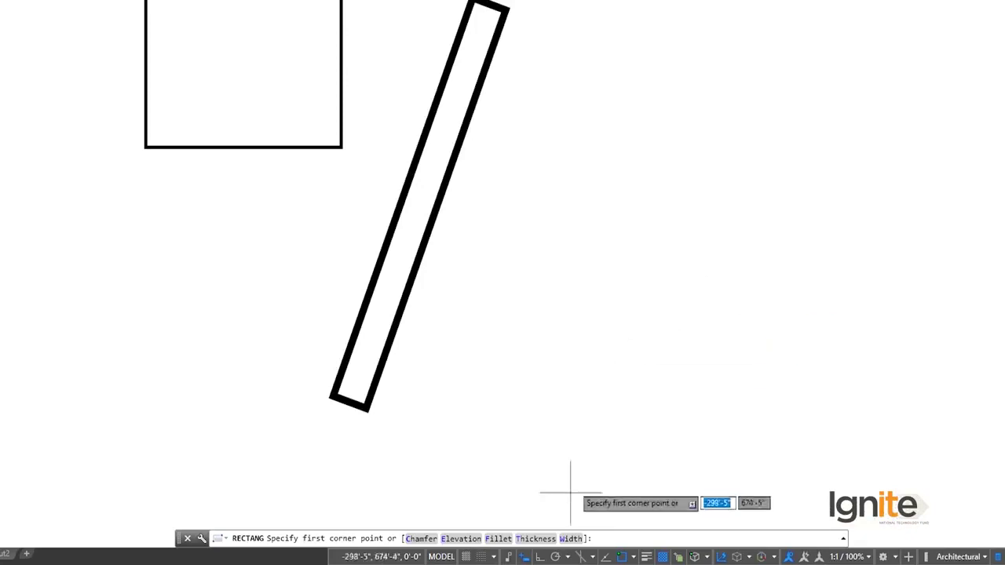
{"action": "left_click", "coordinate": [569, 361]}
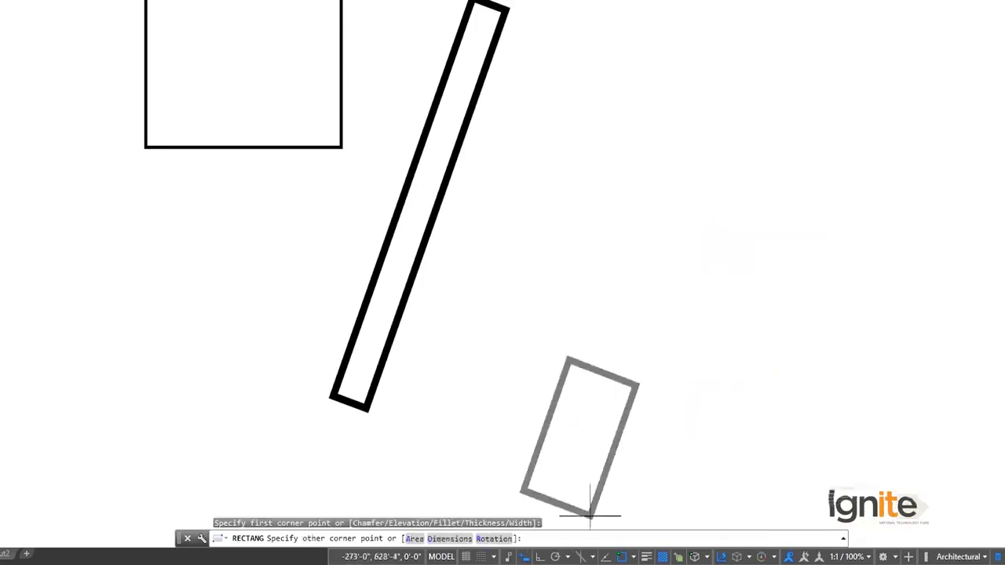
{"action": "left_click", "coordinate": [493, 539]}
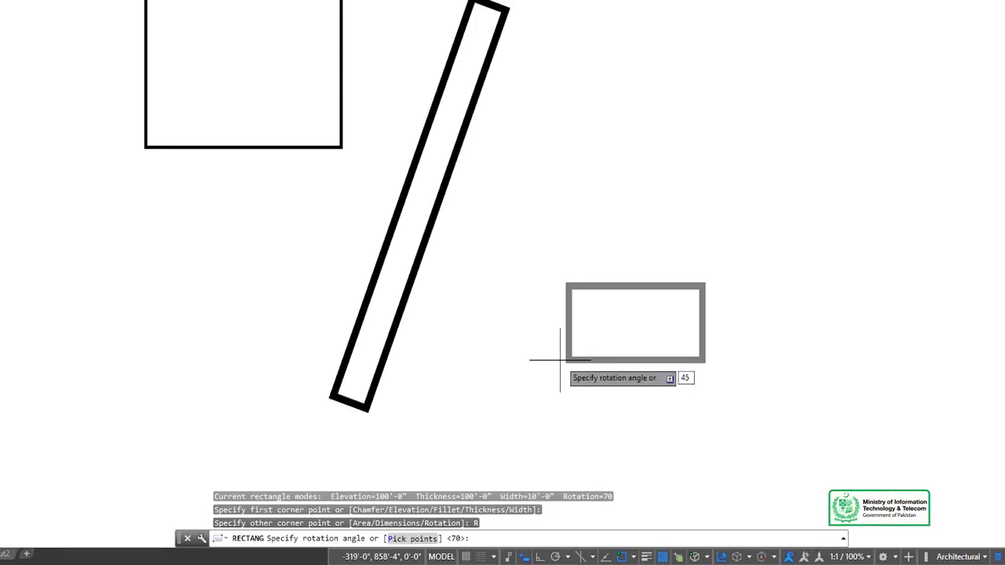
{"action": "key", "text": "Return"}
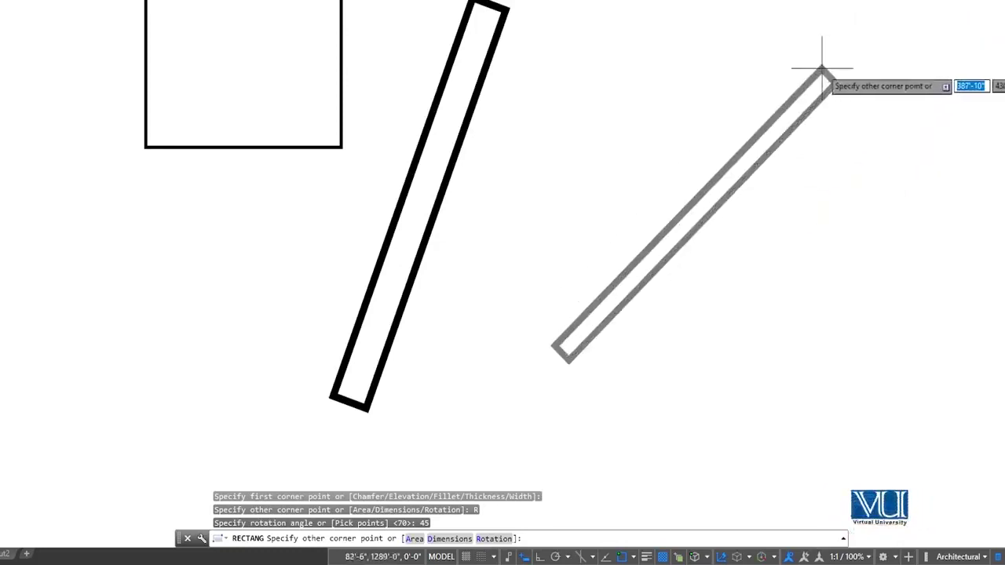
{"action": "left_click", "coordinate": [798, 66]}
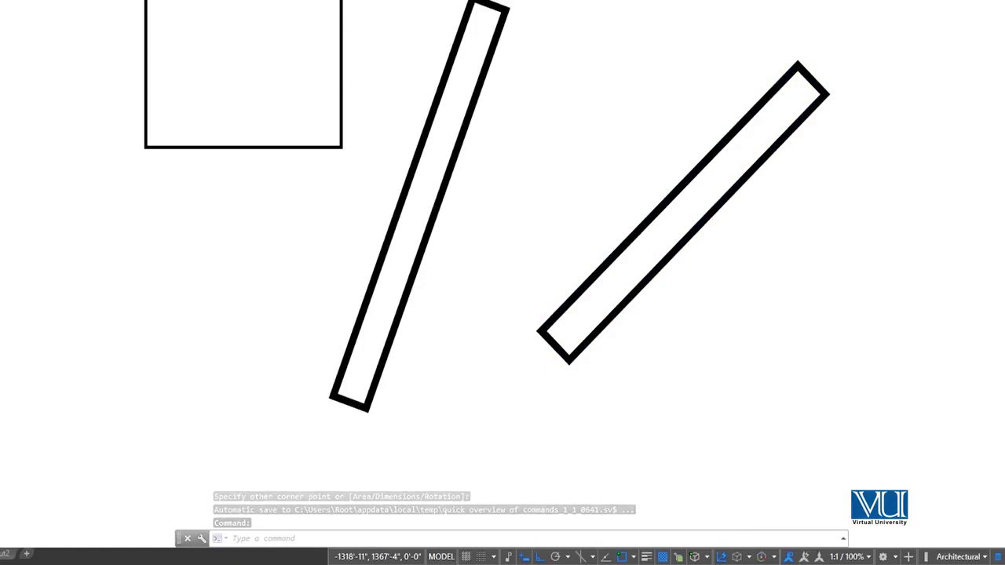
Draw a rectangle below the 45-degree one from an area of 10000 square inches, based on a length picked between two points.
{"action": "key", "text": "Return"}
{"action": "left_click", "coordinate": [677, 363]}
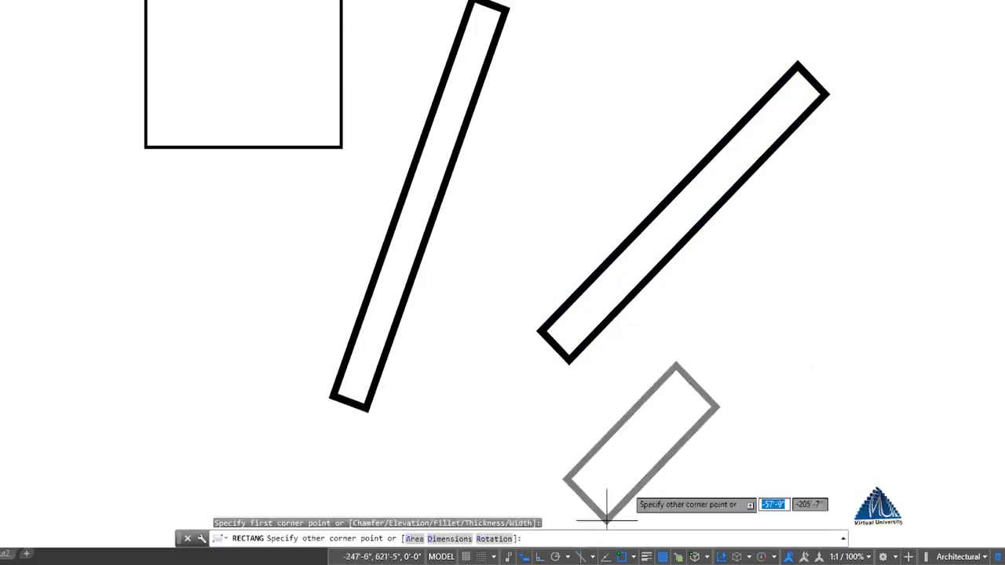
{"action": "left_click", "coordinate": [413, 539]}
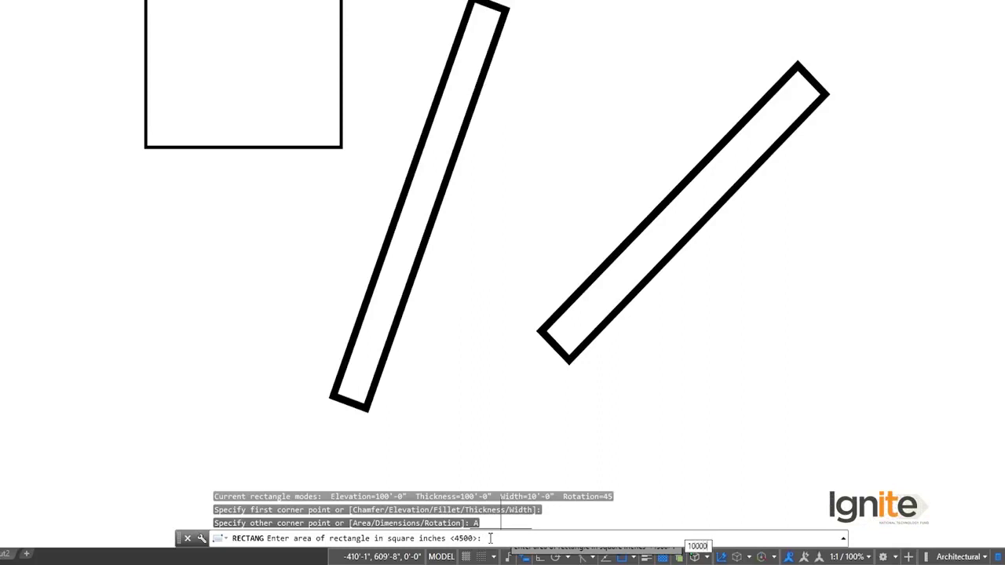
{"action": "key", "text": "Return"}
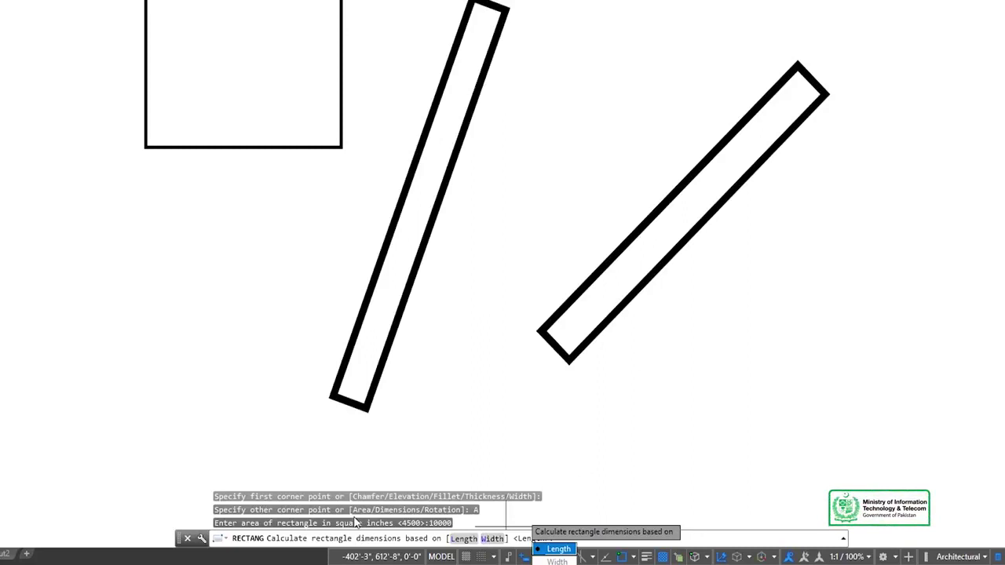
{"action": "left_click", "coordinate": [558, 549]}
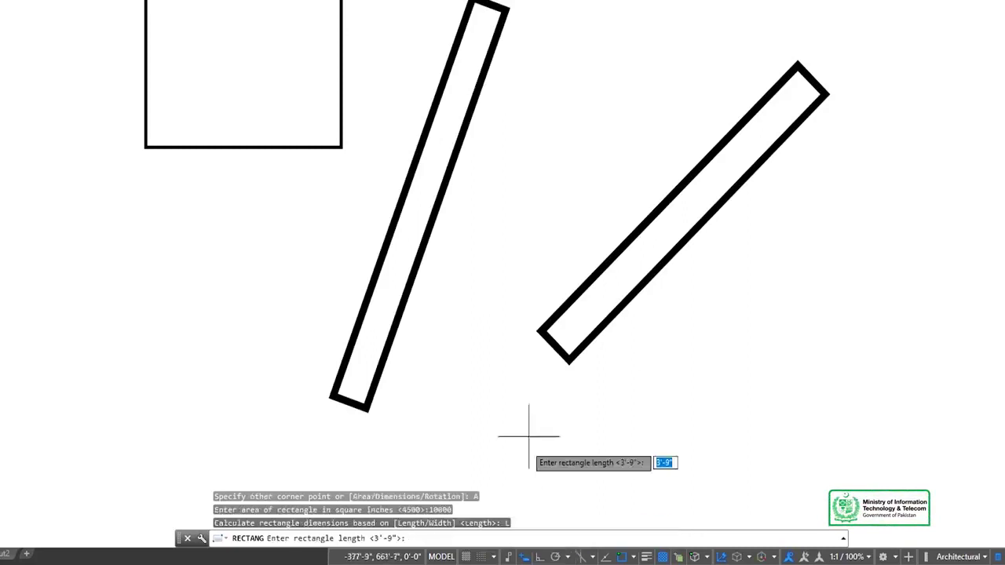
{"action": "left_click", "coordinate": [620, 415]}
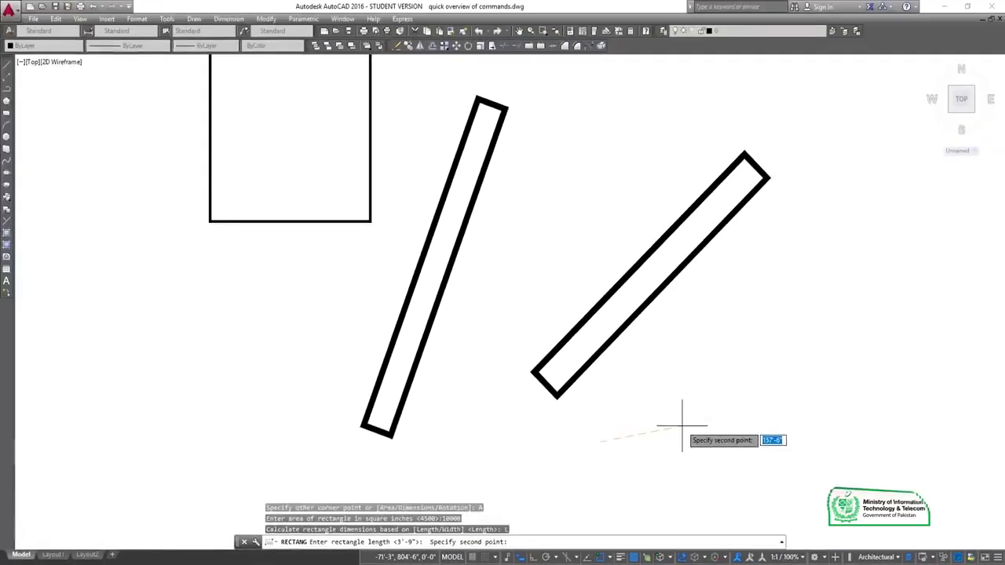
{"action": "left_click", "coordinate": [680, 423]}
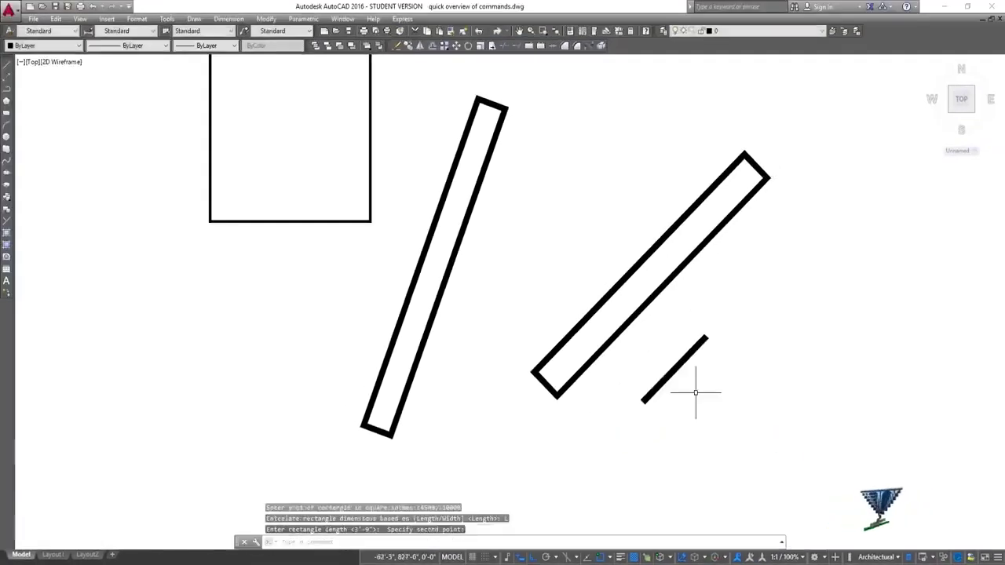